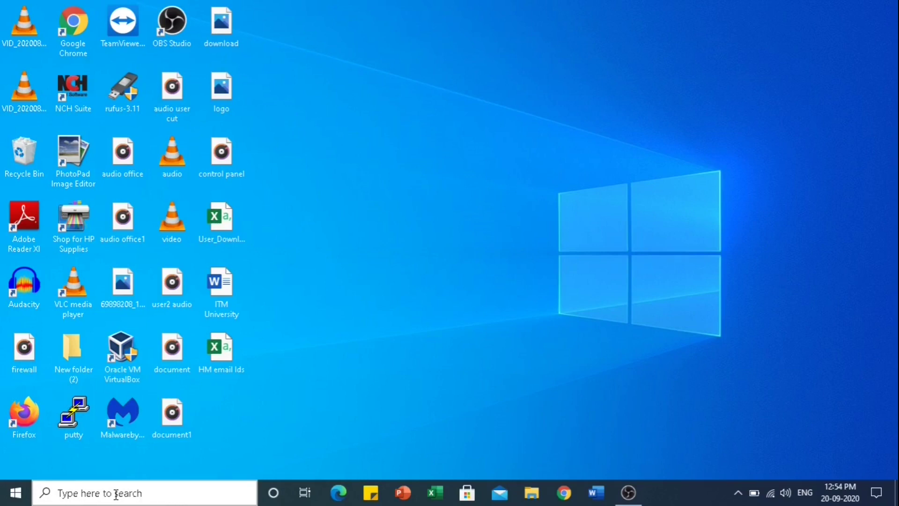
Browse in File Explorer to the System32 folder inside Windows on Local Disk (C:).
click(531, 493)
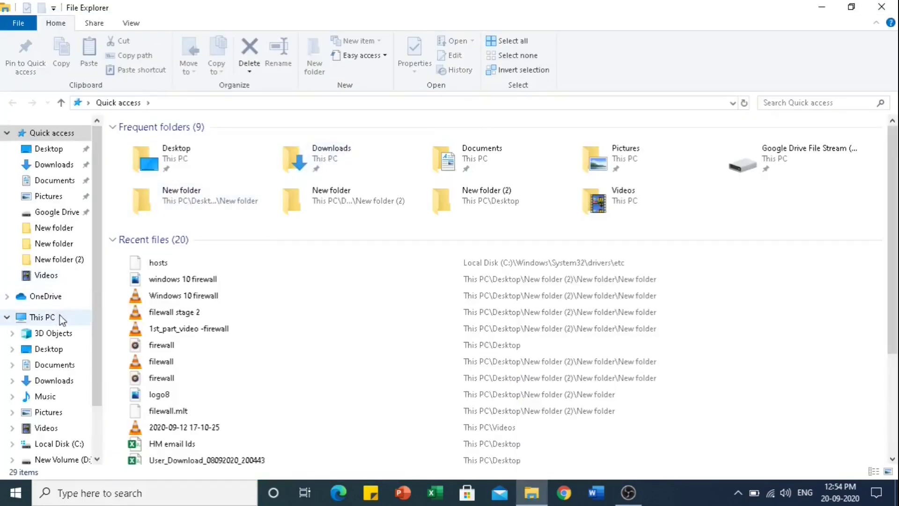
click(42, 317)
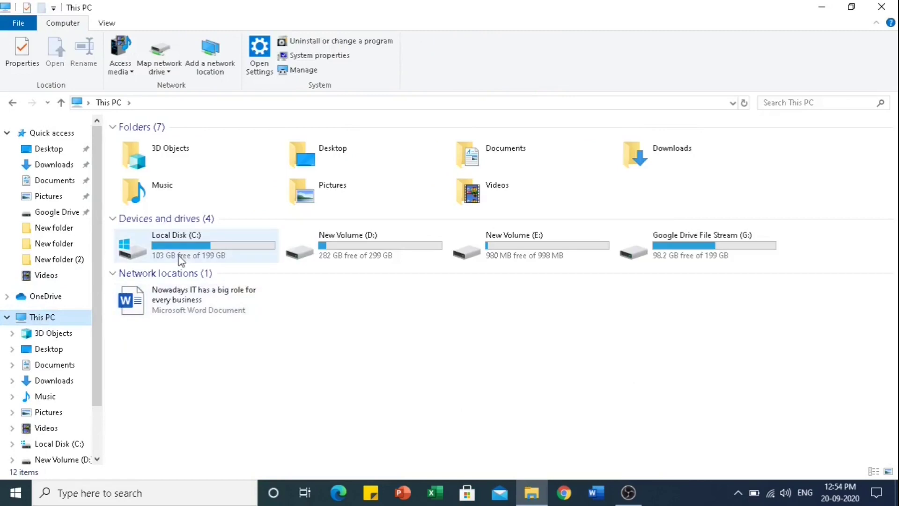
double_click(186, 247)
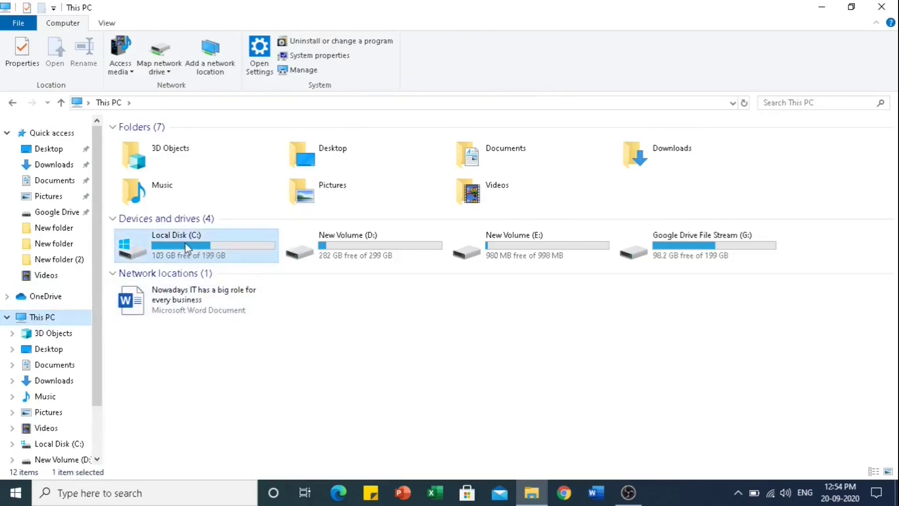
double_click(159, 309)
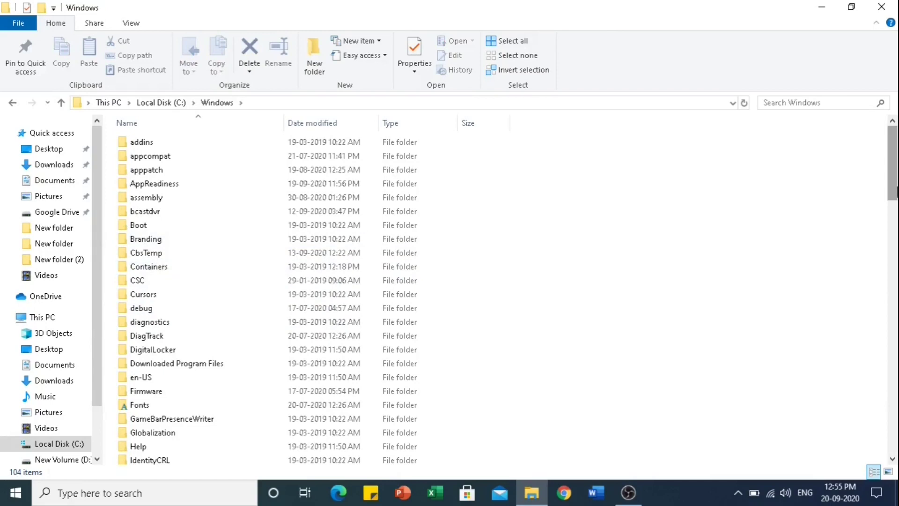
click(243, 323)
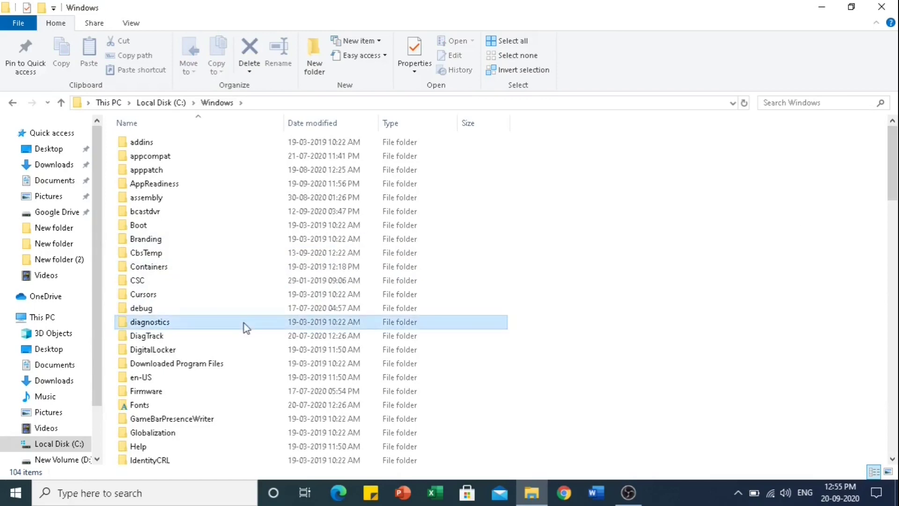
key(s)
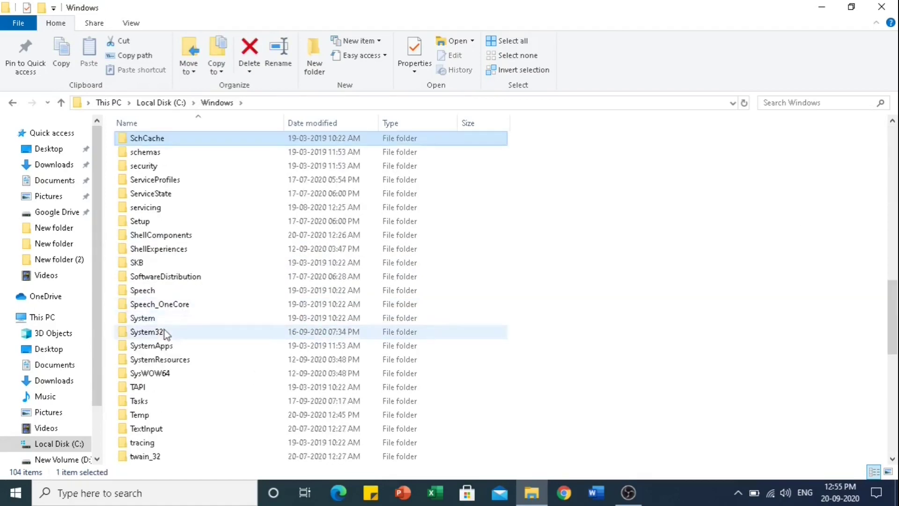
click(151, 332)
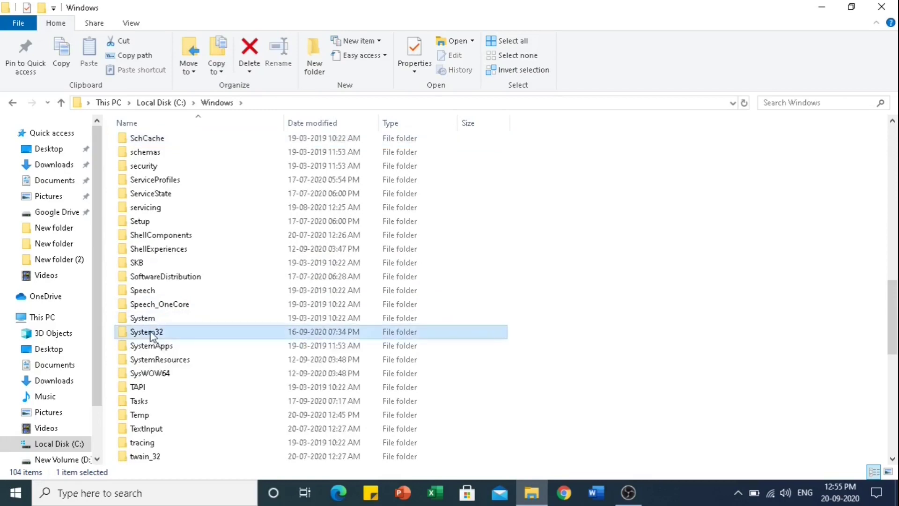
double_click(150, 332)
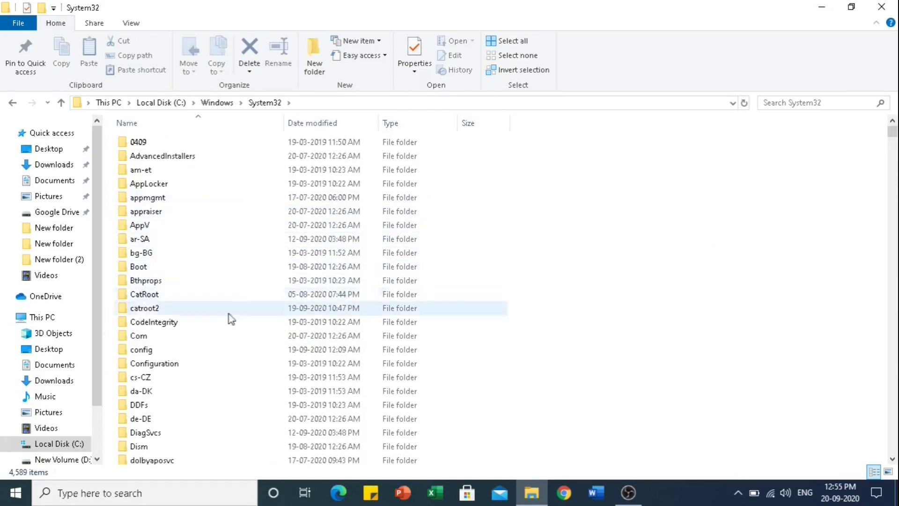
Open the drivers folder within System32 and go into its etc subfolder.
click(174, 313)
text(d)
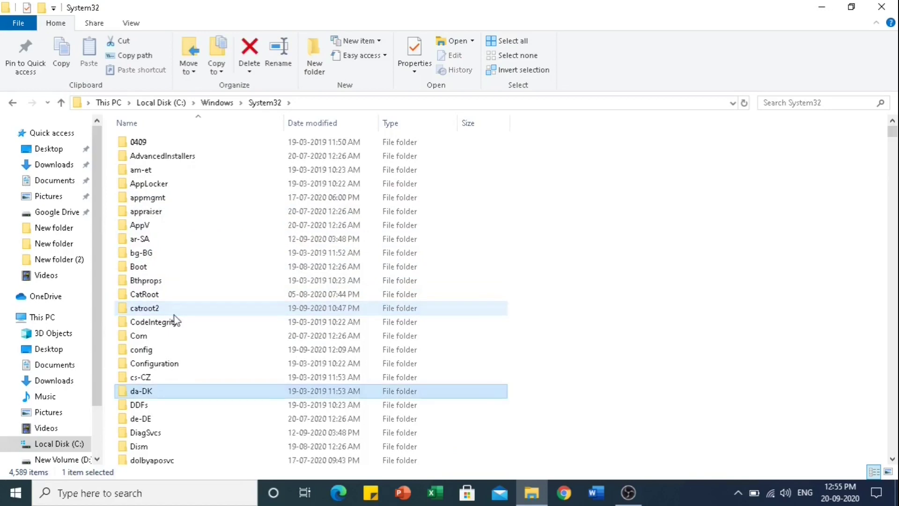
text(rivers)
key(Return)
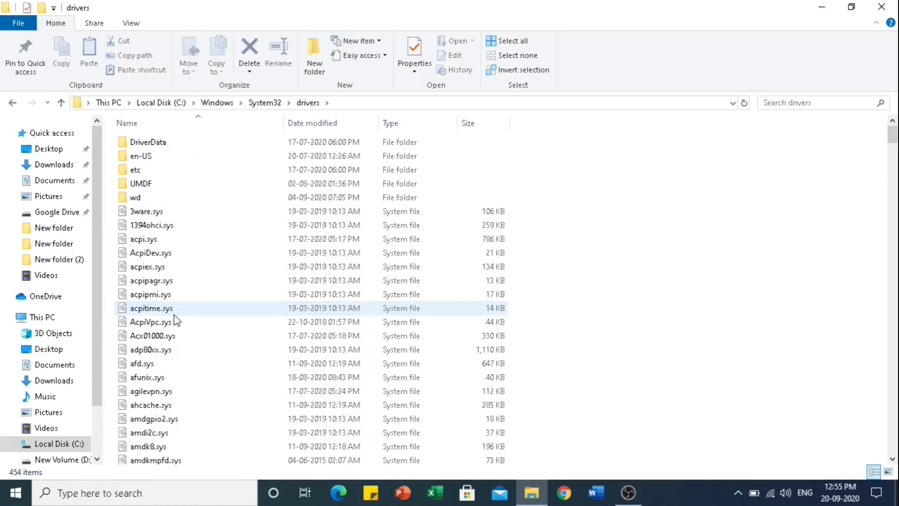
double_click(158, 173)
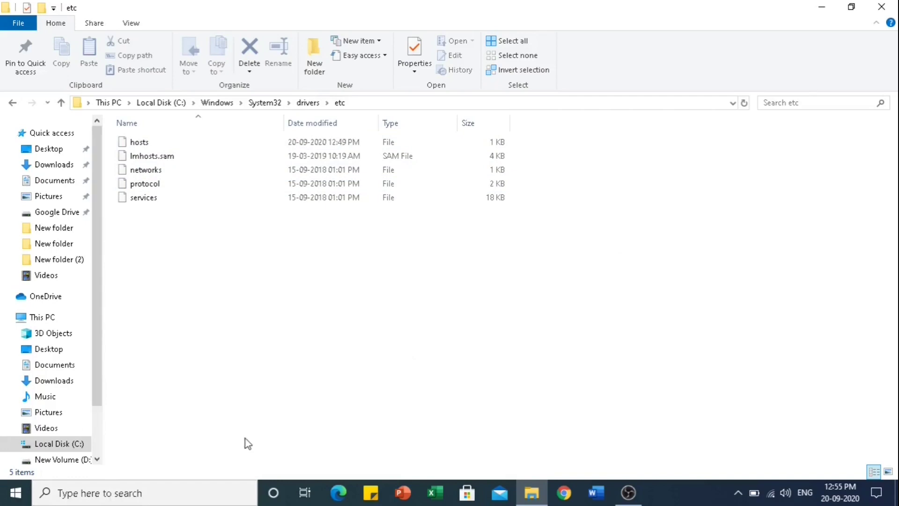
Search Windows for Notepad and run it as administrator.
click(129, 494)
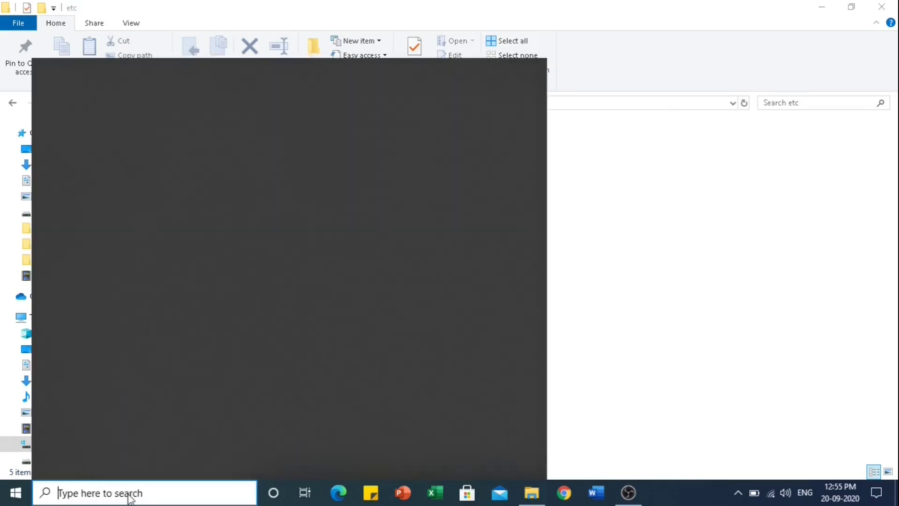
text(n)
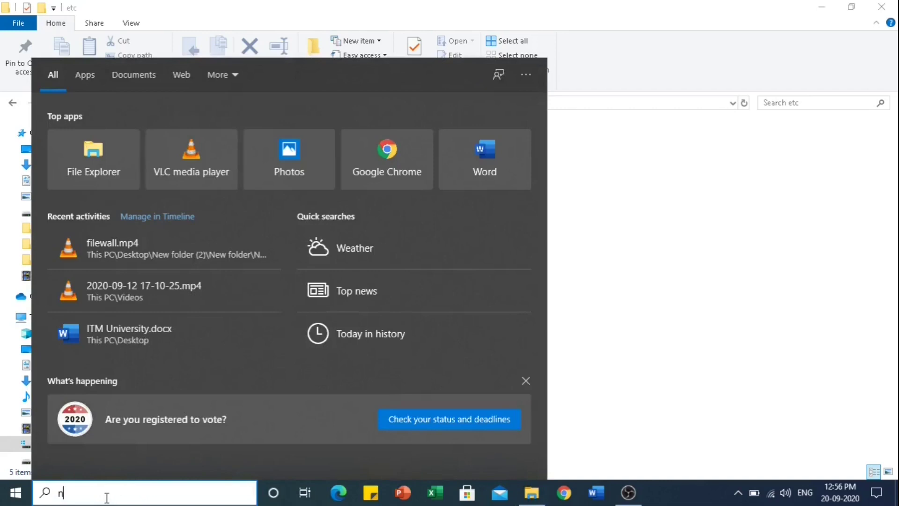
text(ote)
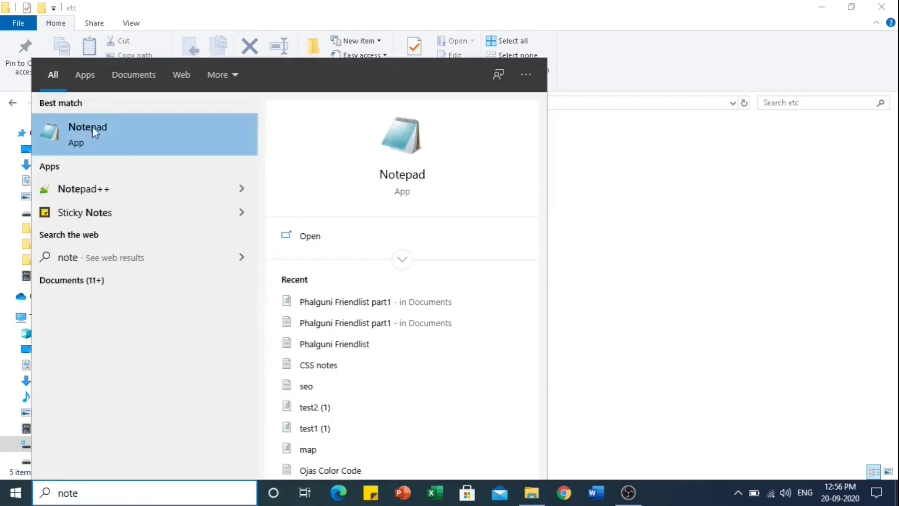
right_click(127, 136)
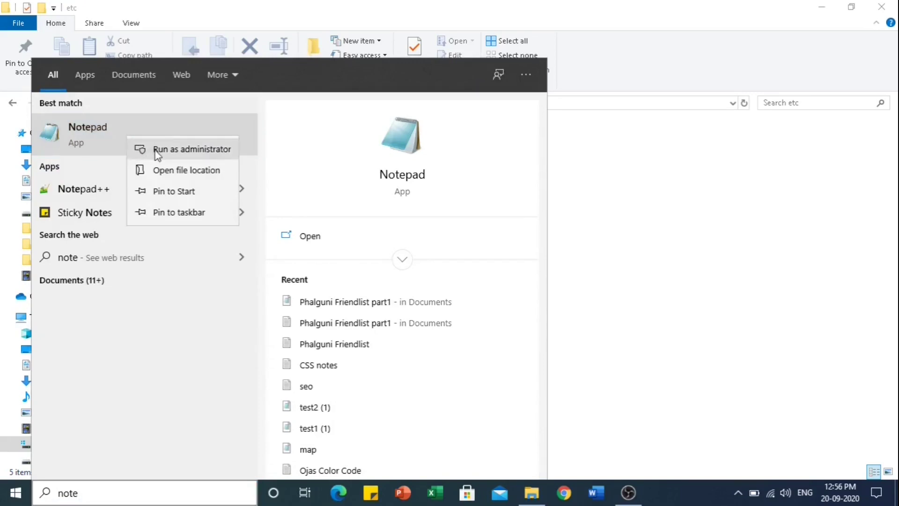
click(161, 151)
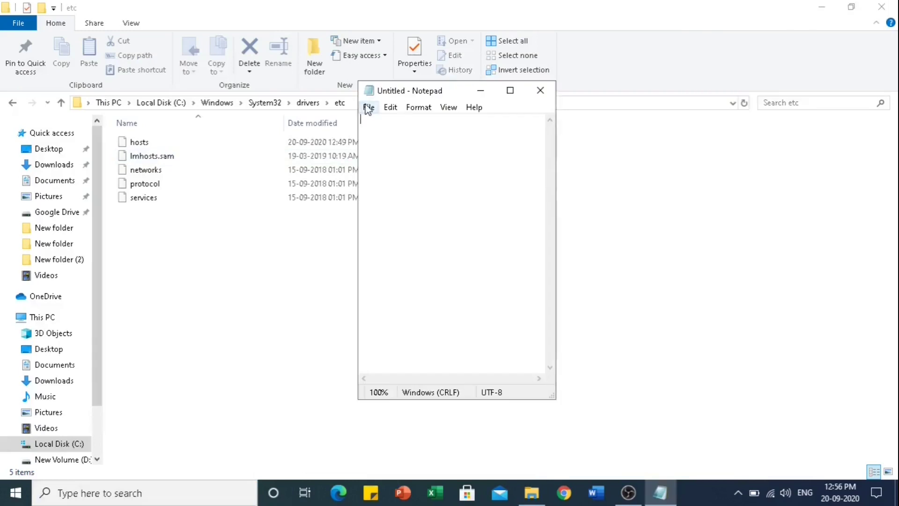
Start opening a file in Notepad and browse to the Windows folder on Local Disk (C:).
click(369, 108)
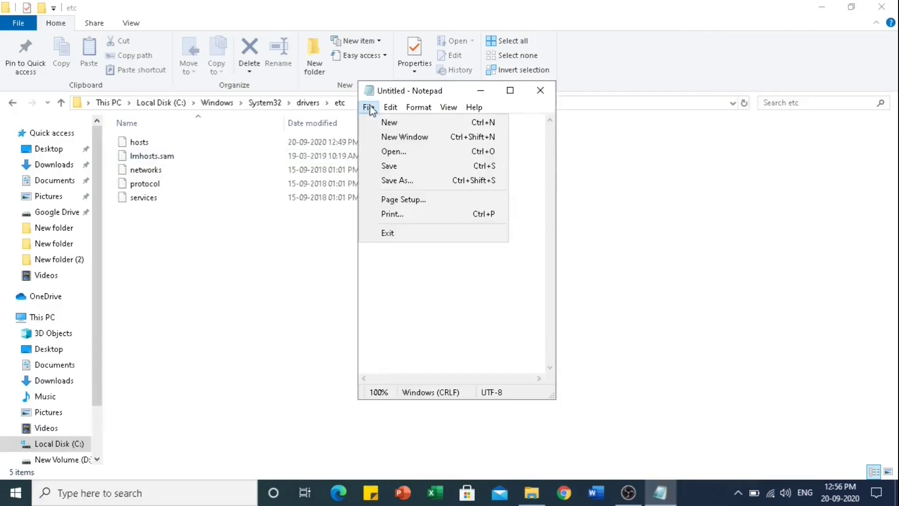
click(388, 151)
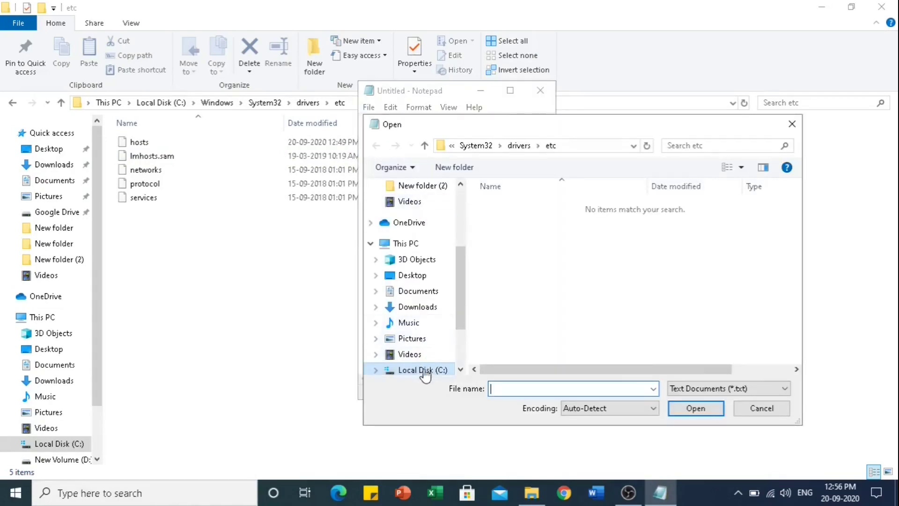
drag(466, 309, 466, 341)
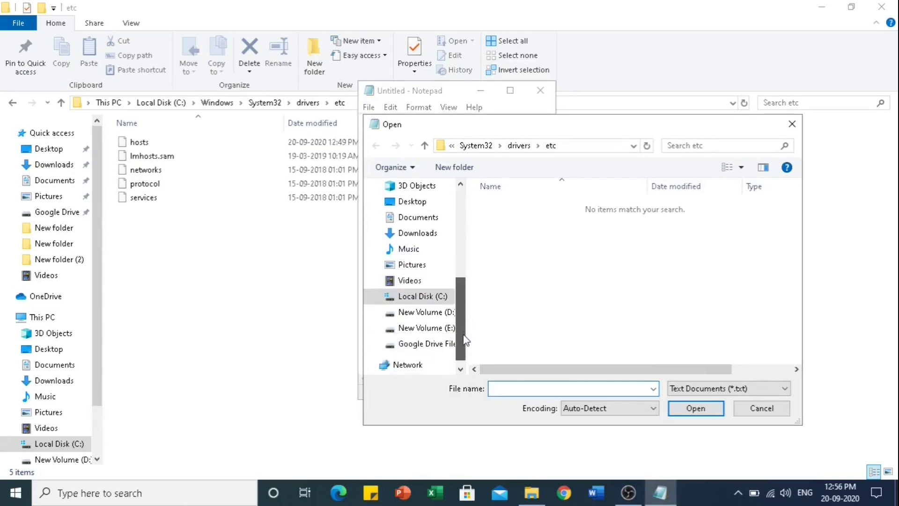
click(431, 298)
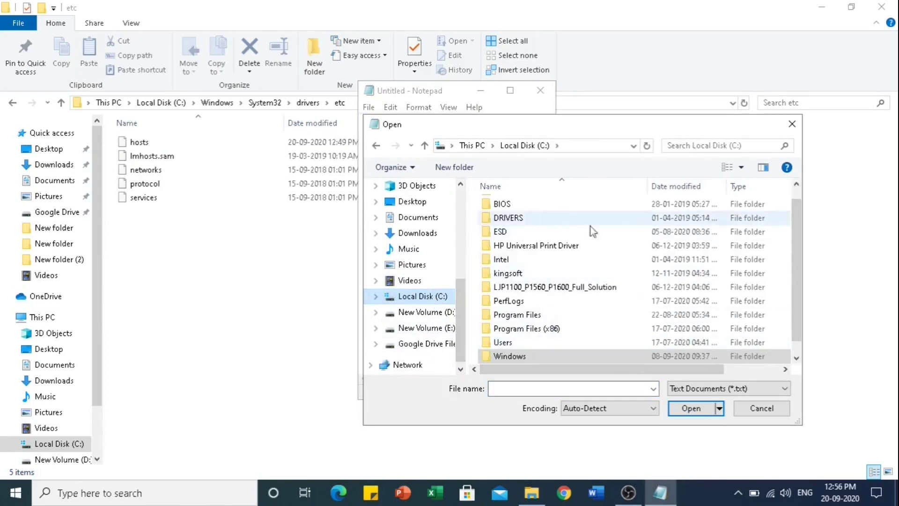
double_click(526, 358)
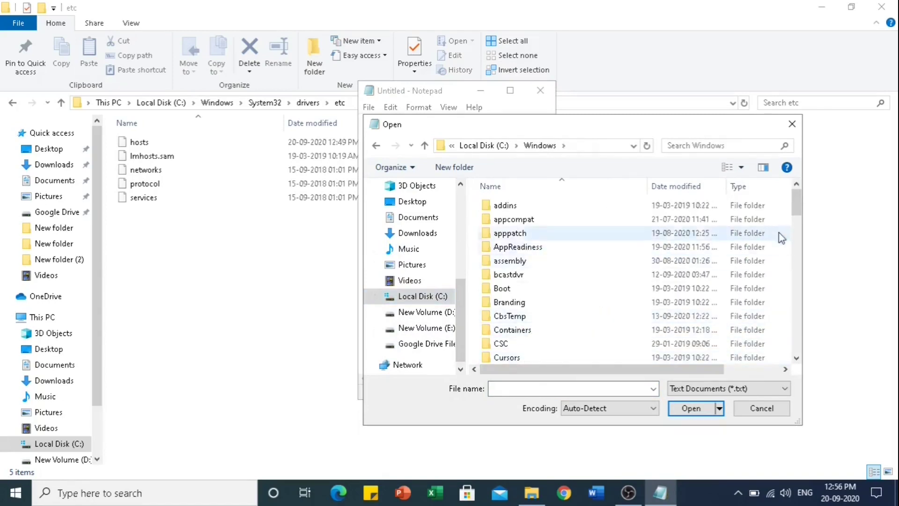
Browse the Open dialog from Windows to System32\drivers\etc.
drag(799, 195, 800, 215)
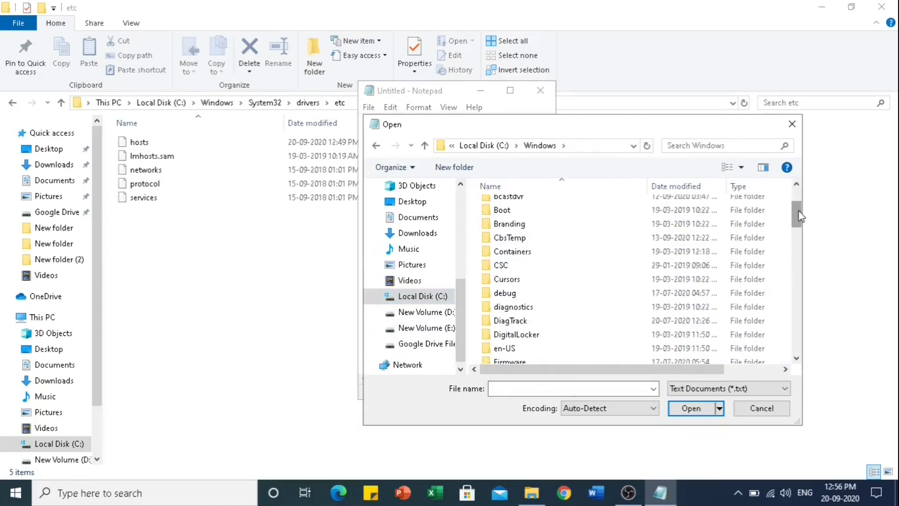
scroll(516, 296, down, 15)
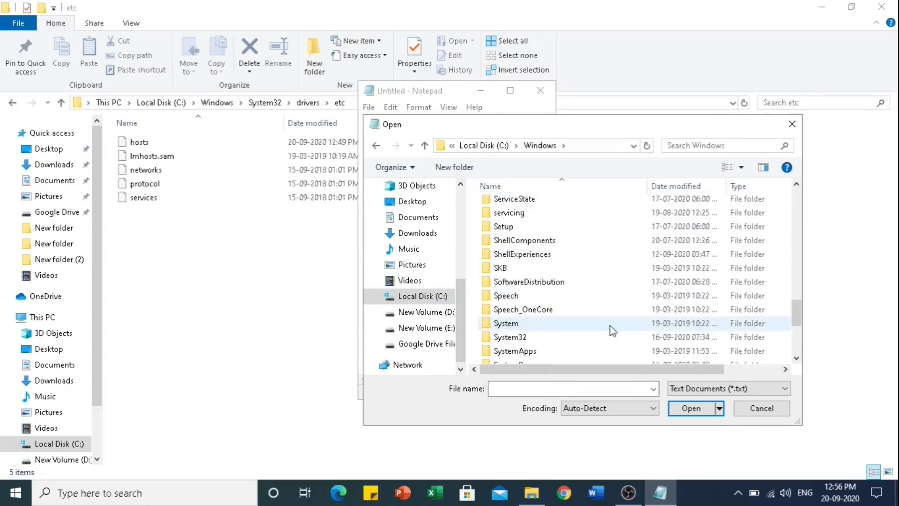
double_click(548, 340)
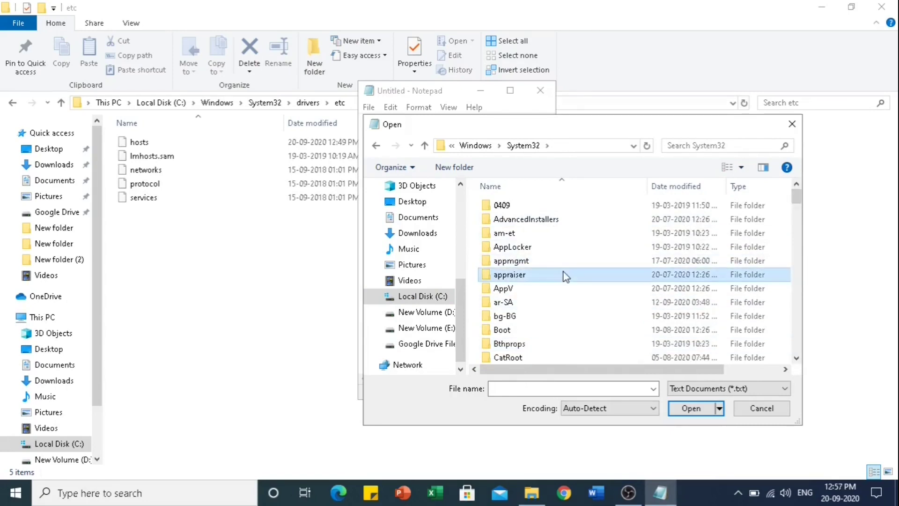
key(d)
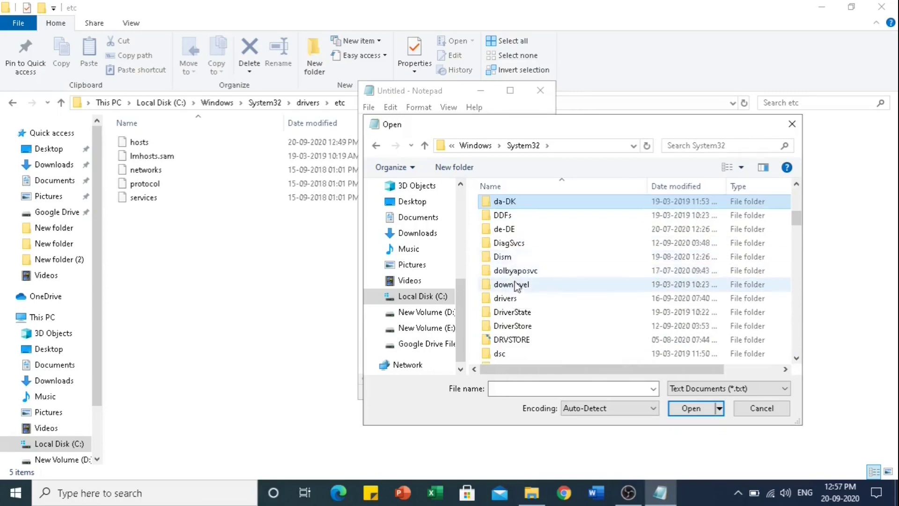
double_click(510, 298)
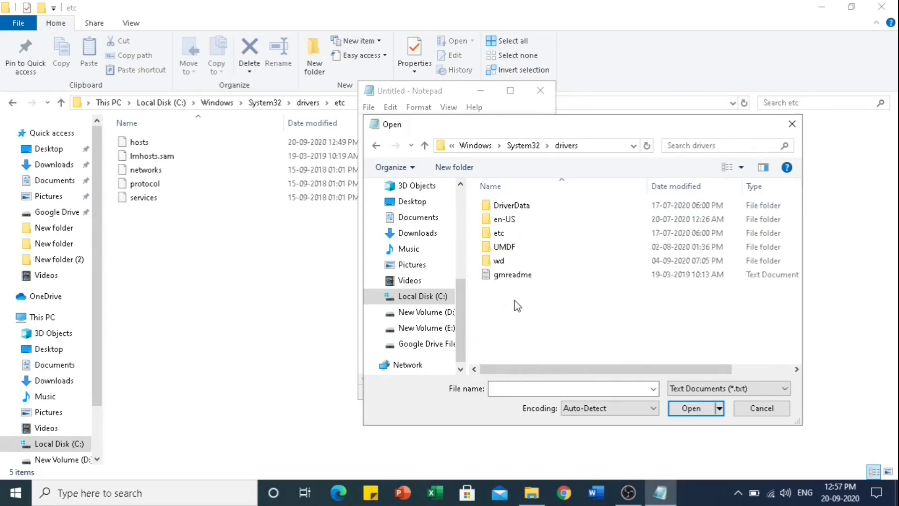
double_click(501, 233)
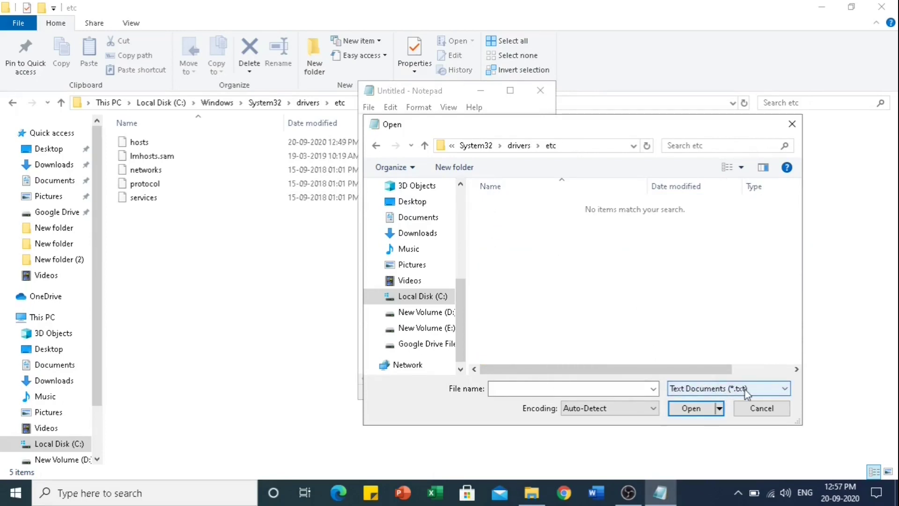
Show all file types, open the hosts file from the etc folder, and maximize the Notepad window.
click(782, 393)
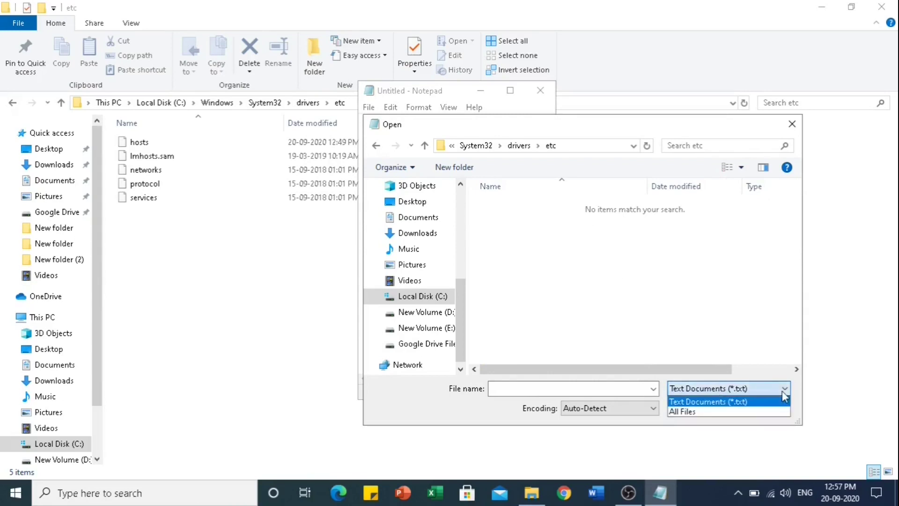
click(750, 413)
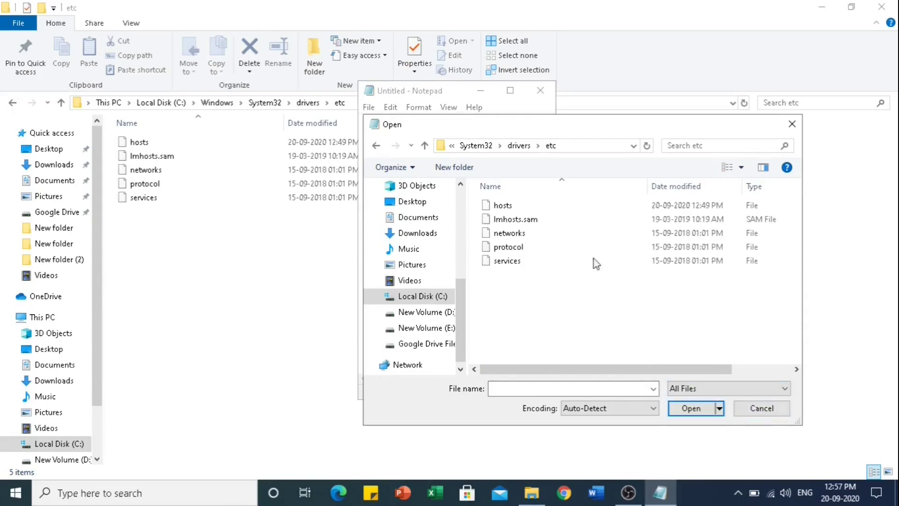
click(503, 204)
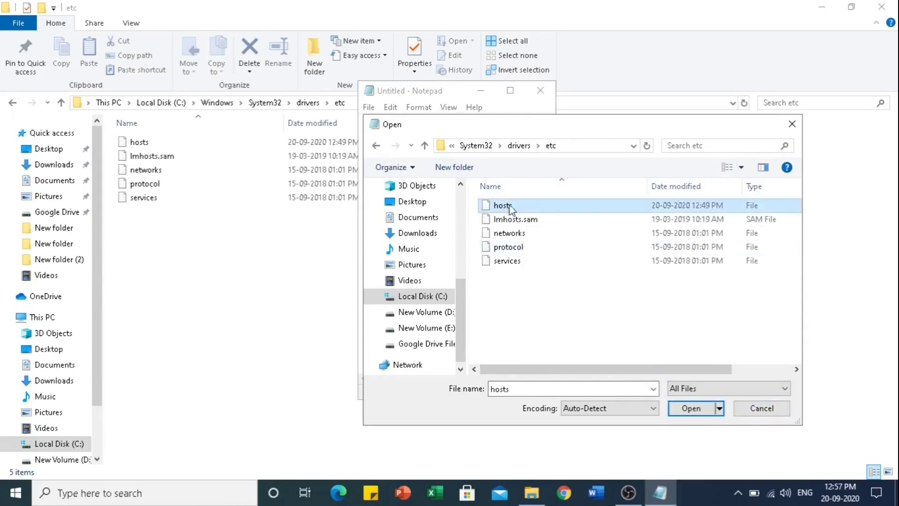
click(685, 409)
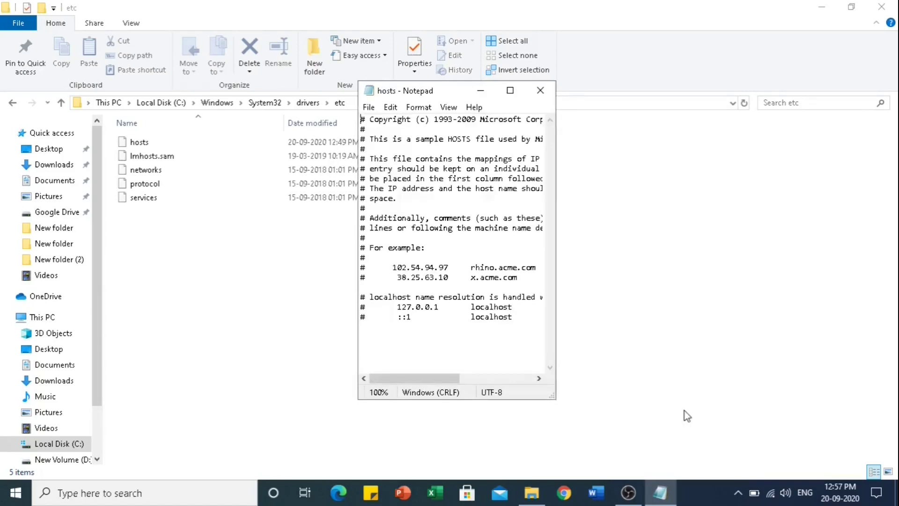
click(510, 91)
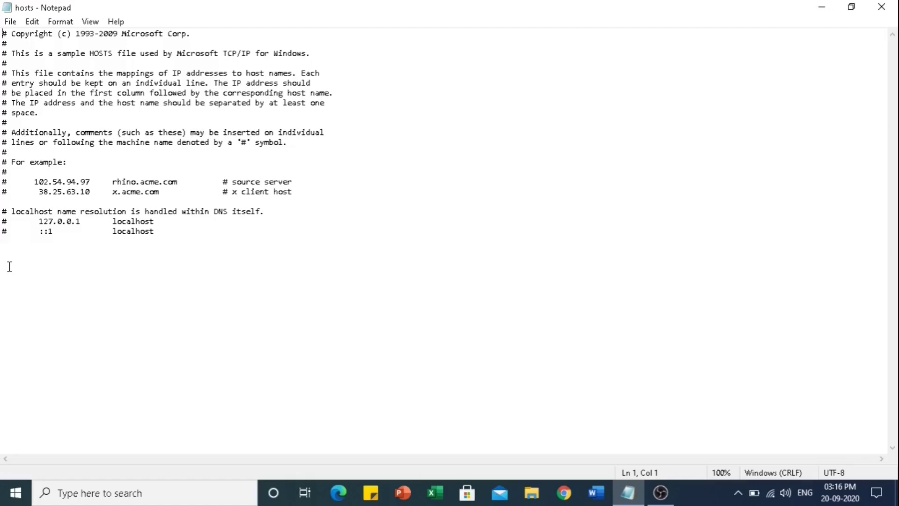
Add a line below the localhost entries of the hosts file that maps 127.0.0.1 to google.com.
click(9, 252)
text(1)
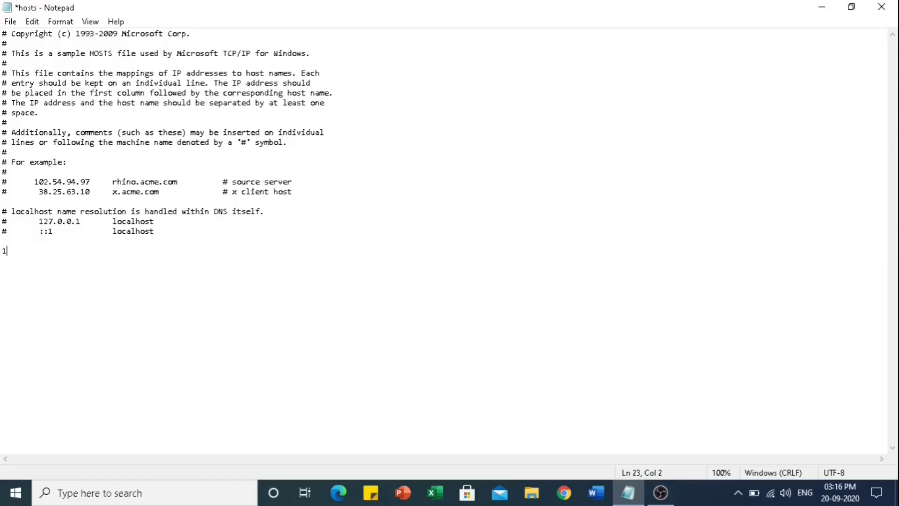
text(27.0.0.1)
key(Tab)
text(google.com)
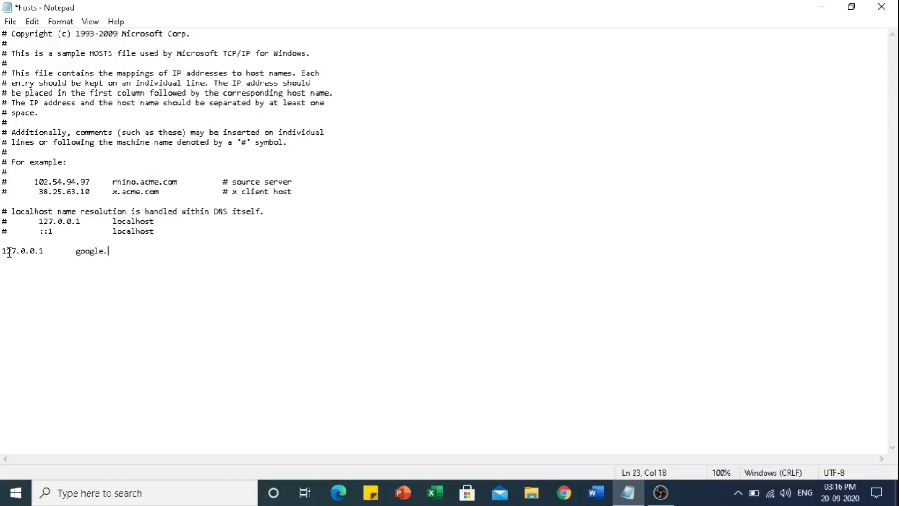
key(Left)
key(Left)
key(Left)
key(Left)
key(Left)
key(Left)
key(Left)
key(Left)
key(Left)
key(Left)
text(www.)
Highlight the 127.0.0.1 address in the new hosts entry to examine it.
key(Home)
key(Down)
key(Up)
key(shift+Right)
key(shift+Right)
key(shift+Right)
key(shift+Right)
key(shift+Right)
key(shift+Right)
key(shift+Right)
key(shift+Right)
key(shift+Right)
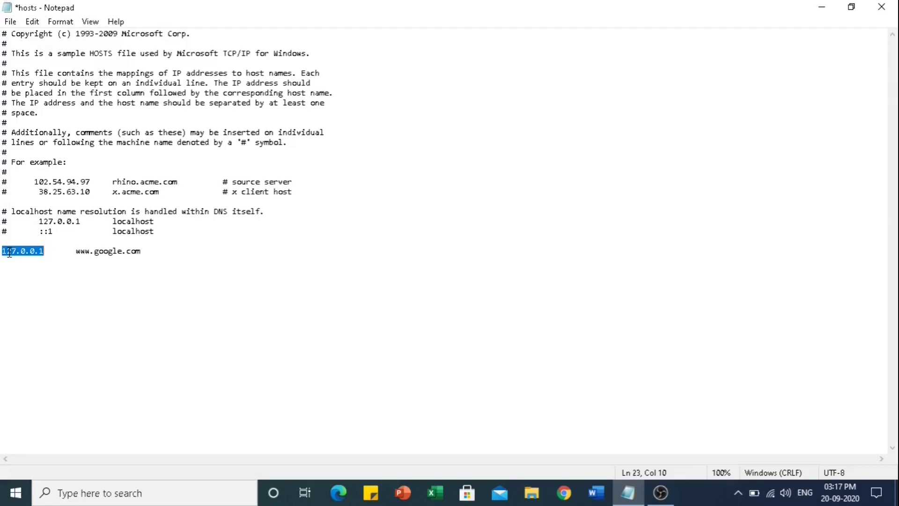
key(Up)
key(Down)
key(shift+Right)
key(shift+Right)
key(shift+Right)
key(shift+Right)
key(shift+Right)
key(shift+Right)
key(shift+Right)
key(shift+Right)
key(shift+Right)
key(Right)
key(Right)
key(Right)
key(Left)
key(Left)
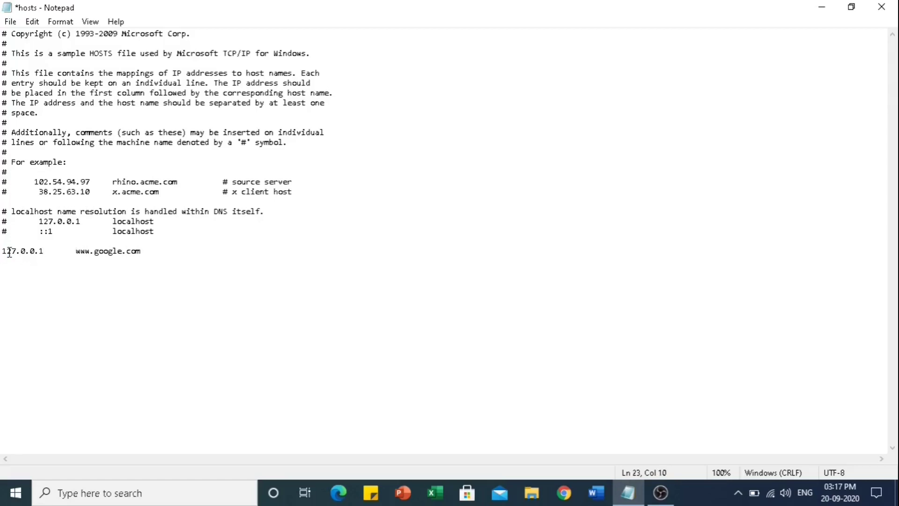
key(Right)
key(Right)
key(Right)
key(Right)
key(Right)
key(Right)
key(Right)
key(Right)
key(Right)
key(Right)
key(Right)
key(Right)
key(Right)
key(Right)
key(Right)
key(Left)
key(Left)
key(Left)
key(Left)
key(Left)
key(Left)
key(Left)
key(Left)
key(Left)
key(Left)
key(Left)
key(Left)
key(Left)
key(Left)
key(Left)
key(Right)
key(Right)
key(Right)
key(Right)
key(Right)
key(Right)
key(Right)
key(Right)
key(Right)
key(Right)
key(Right)
key(Right)
key(Right)
key(Down)
Switch to Google Chrome.
click(564, 496)
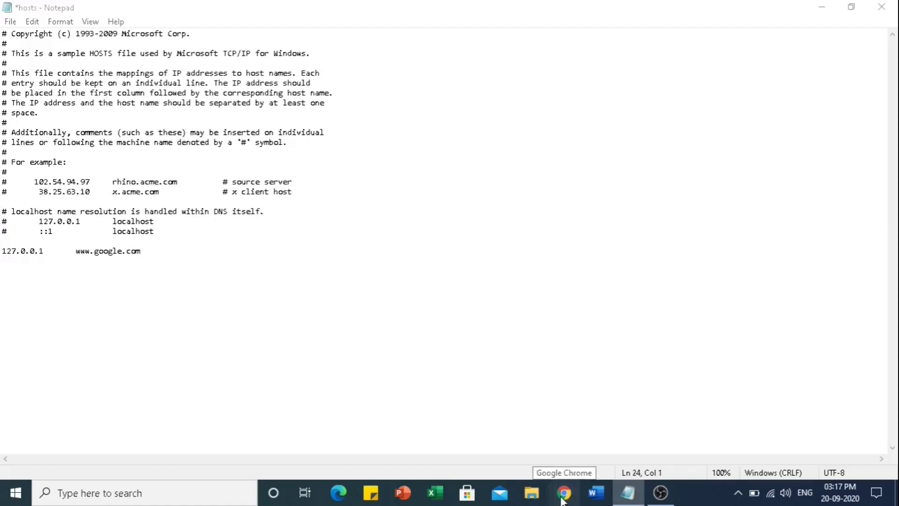